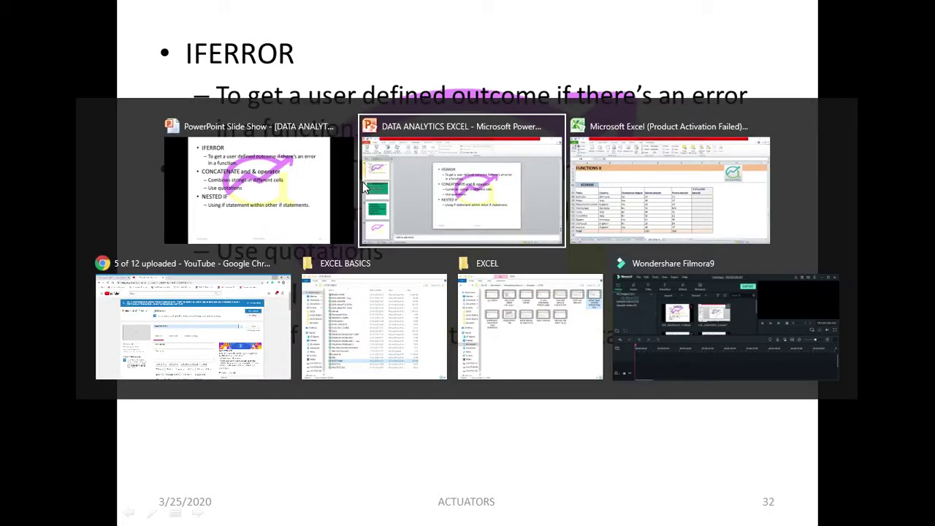
Switch to the Excel workbook and start a formula in Borussia's '% of points earned' cell.
{"action": "key", "text": "Tab"}
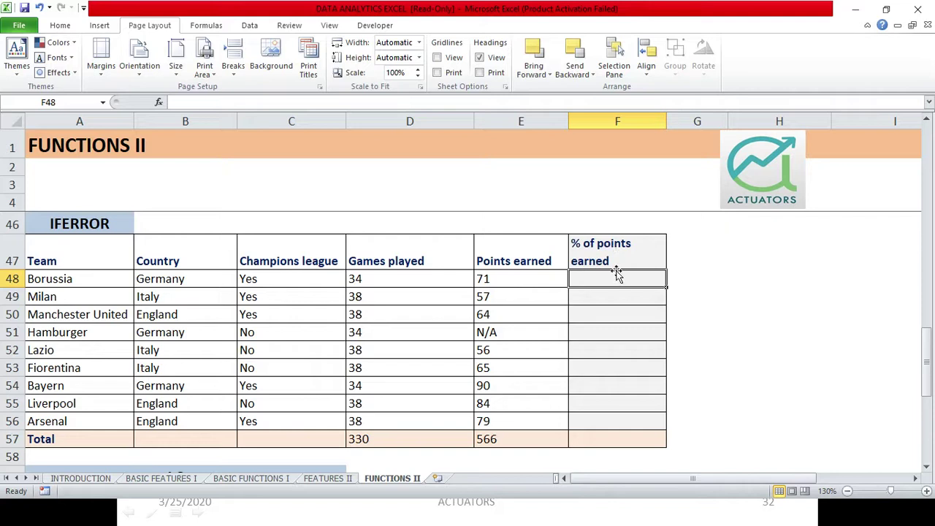
{"action": "type", "text": "="}
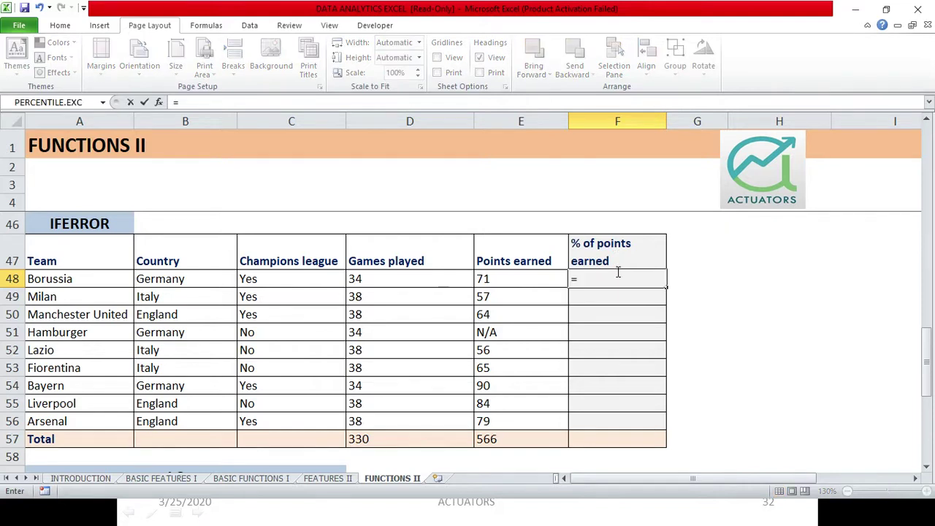
Enter =IFERROR(E48/D48,"NA") in F48 so Borussia shows 209%.
{"action": "key", "text": "BackSpace"}
{"action": "type", "text": "=IF"}
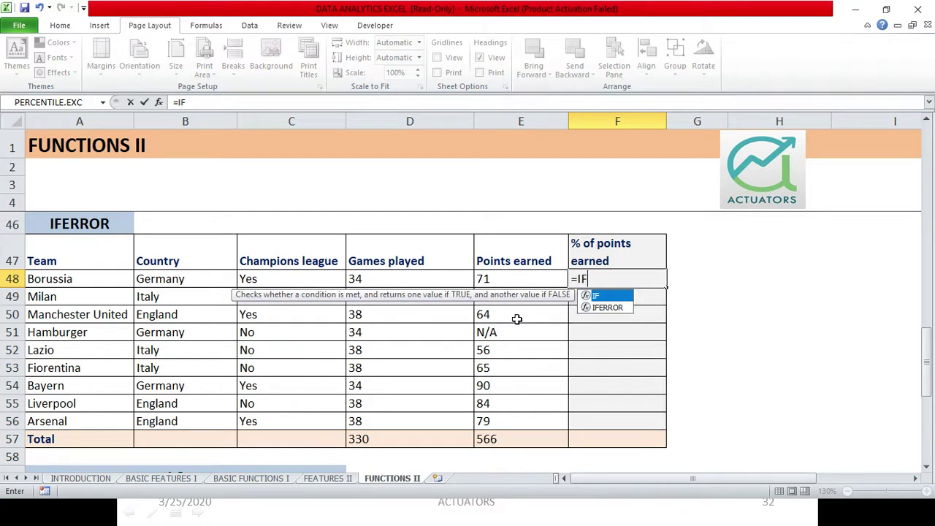
{"action": "type", "text": "ERROR("}
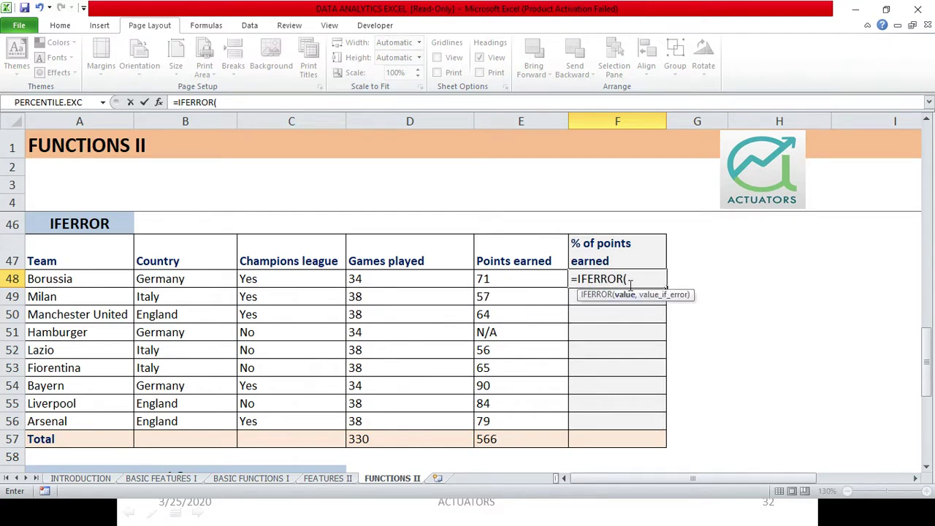
{"action": "left_click", "coordinate": [540, 276]}
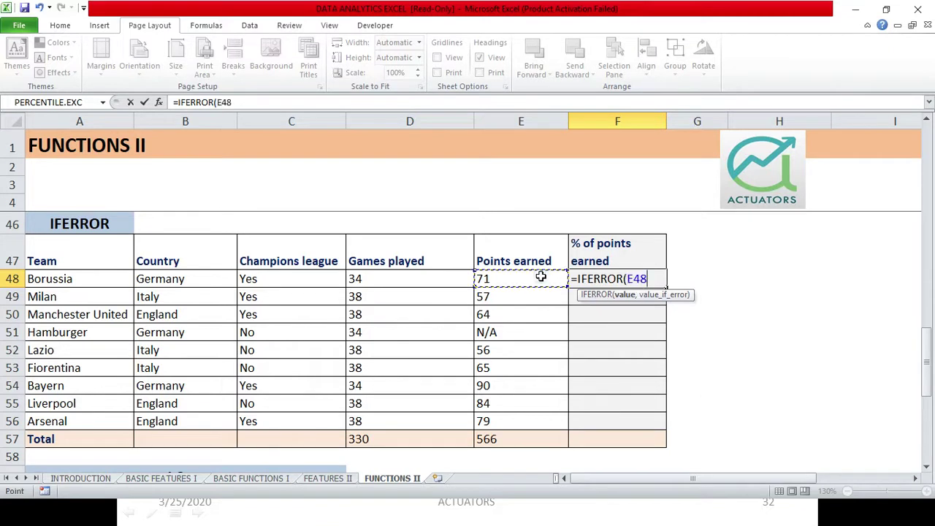
{"action": "type", "text": "/"}
{"action": "left_click", "coordinate": [428, 278]}
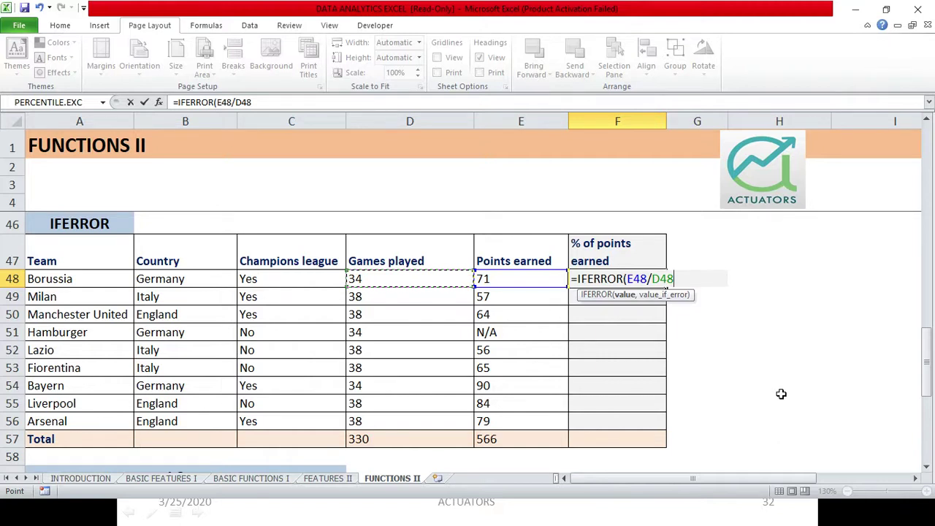
{"action": "type", "text": ","}
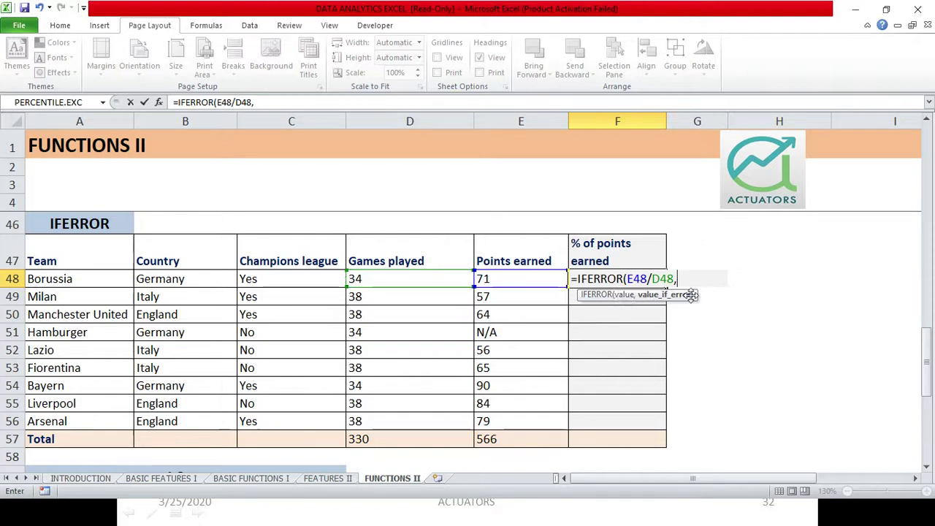
{"action": "type", "text": "\""}
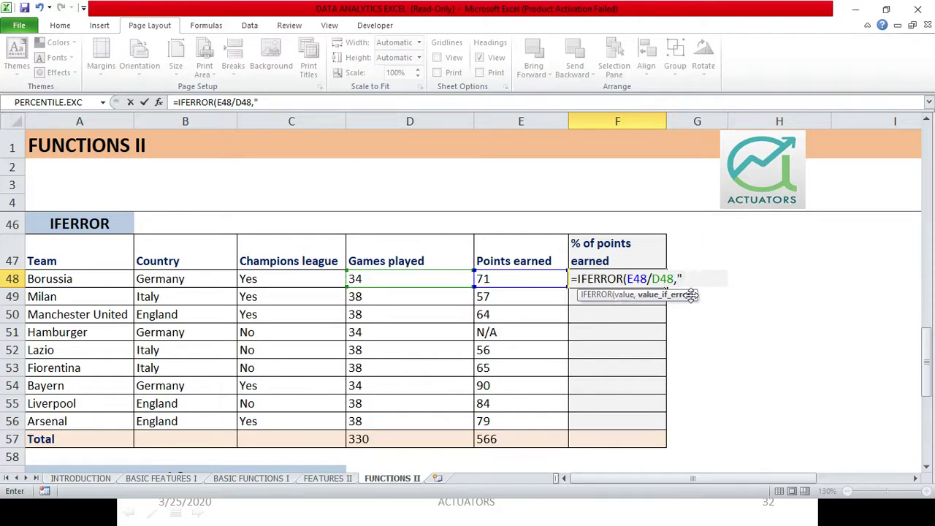
{"action": "type", "text": "NA\""}
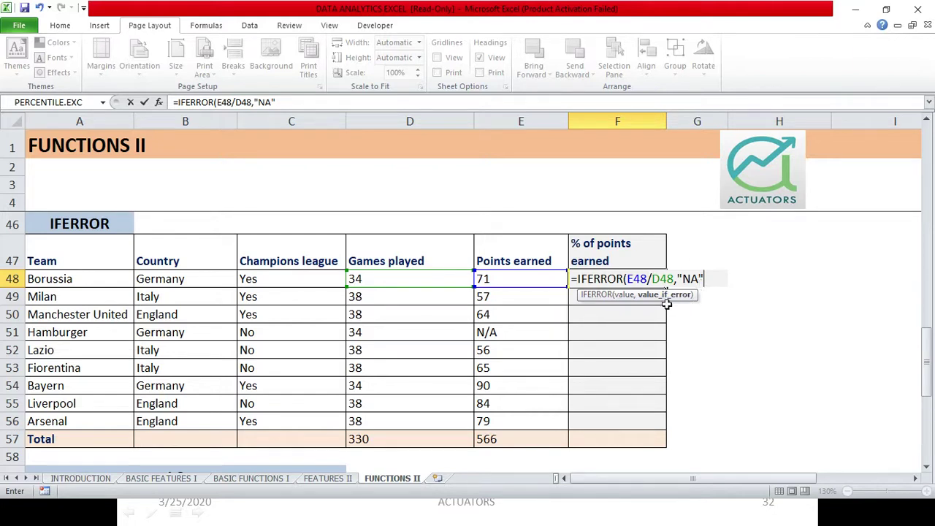
{"action": "type", "text": ")"}
{"action": "key", "text": "Return"}
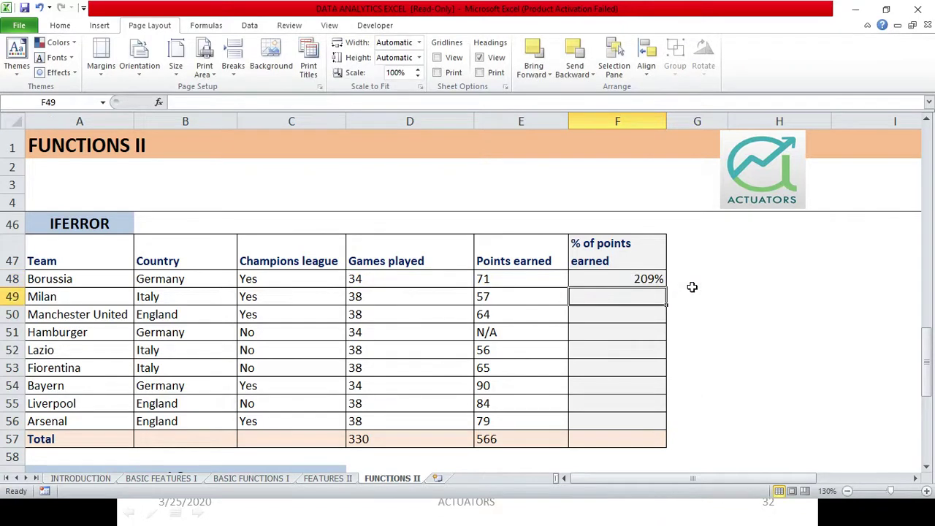
Reverse F48's division to D48/E48 so Borussia shows 48% instead of 209%.
{"action": "left_click", "coordinate": [641, 277]}
{"action": "double_click", "coordinate": [641, 279]}
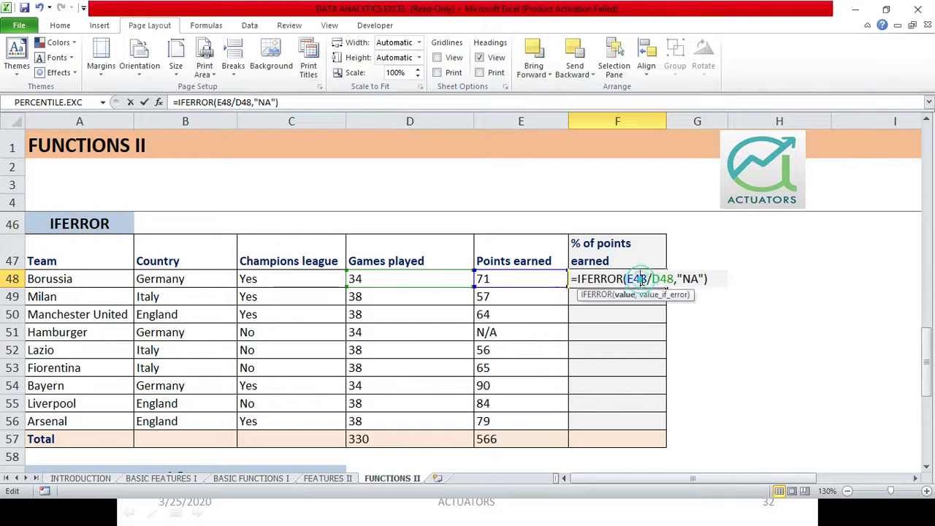
{"action": "left_click", "coordinate": [672, 279]}
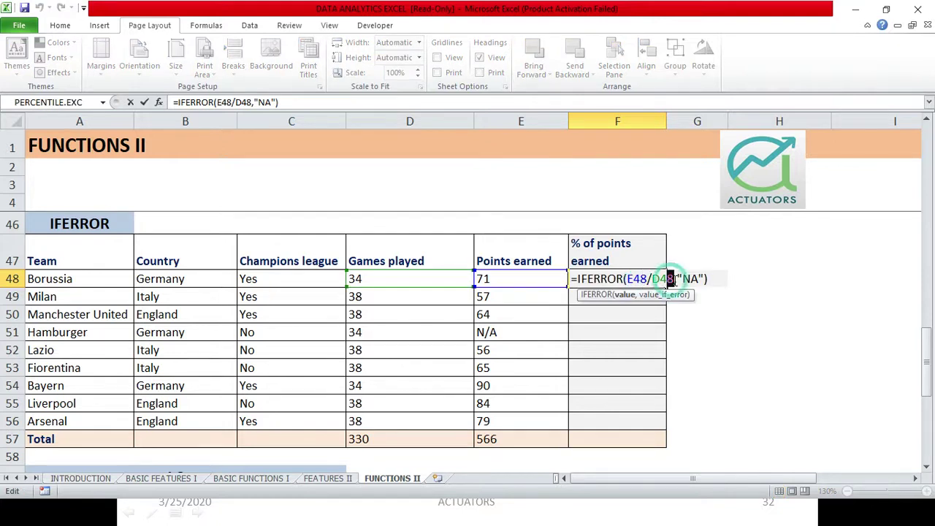
{"action": "key", "text": "BackSpace"}
{"action": "key", "text": "BackSpace"}
{"action": "key", "text": "BackSpace"}
{"action": "key", "text": "BackSpace"}
{"action": "key", "text": "BackSpace"}
{"action": "key", "text": "BackSpace"}
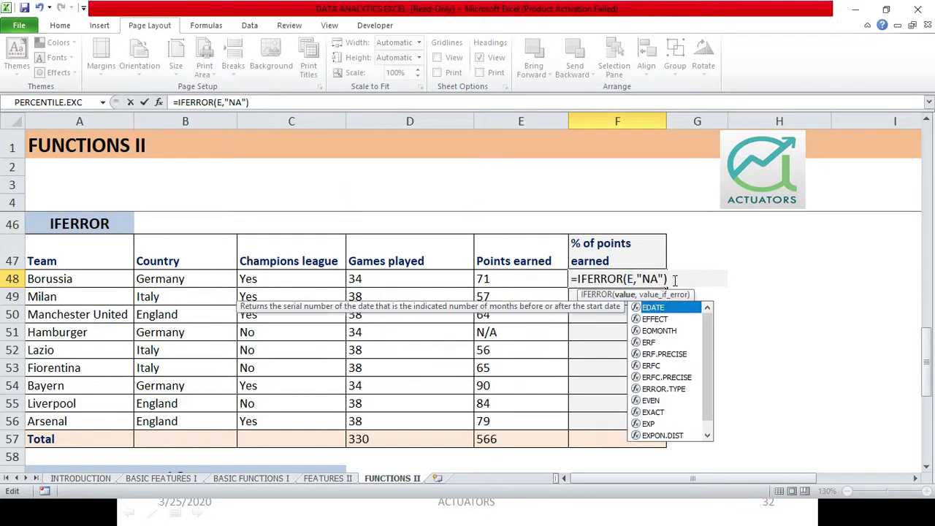
{"action": "key", "text": "BackSpace"}
{"action": "left_click", "coordinate": [406, 281]}
{"action": "type", "text": "/"}
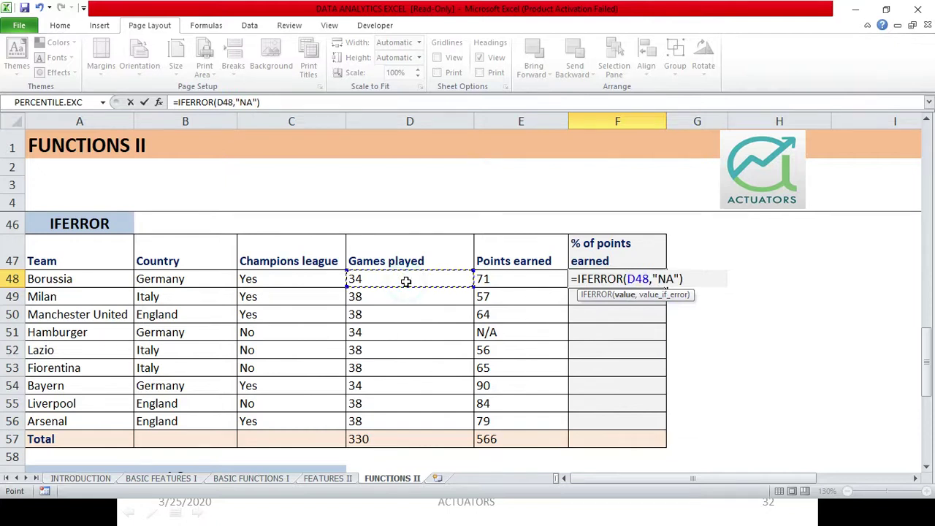
{"action": "left_click", "coordinate": [507, 279]}
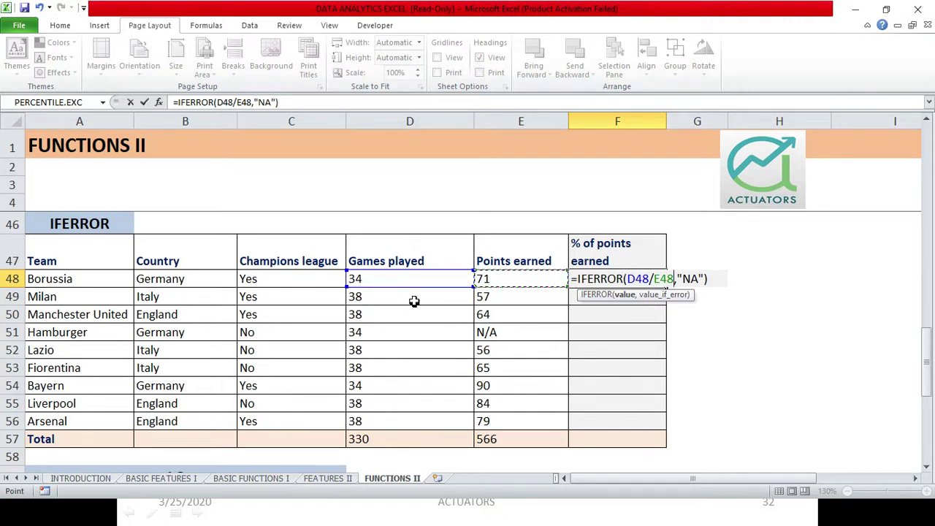
{"action": "key", "text": "Return"}
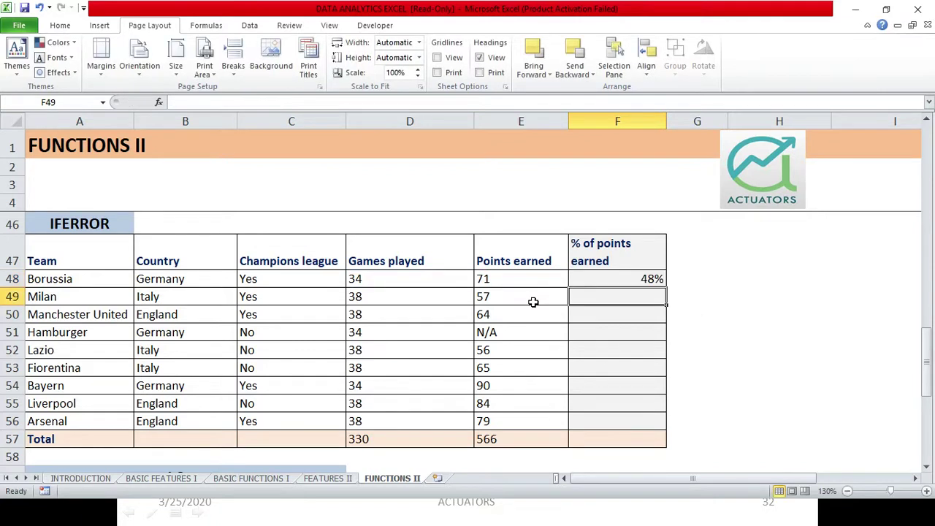
Fill F48's IFERROR formula down through F56 for every team.
{"action": "left_click", "coordinate": [638, 276]}
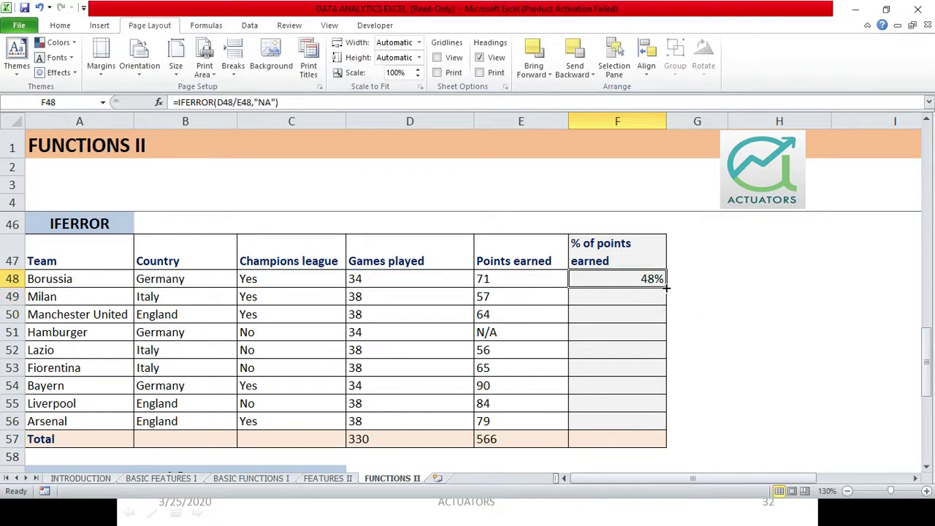
{"action": "double_click", "coordinate": [666, 286]}
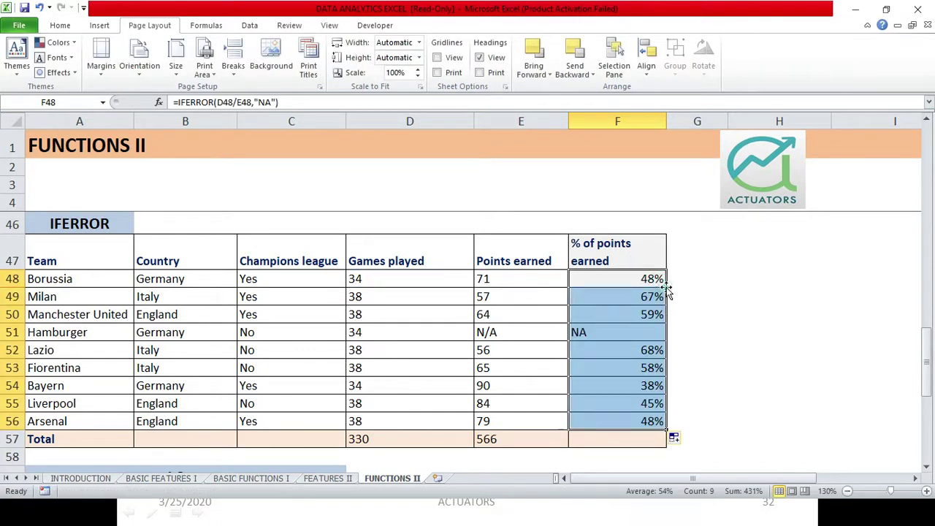
{"action": "left_click", "coordinate": [695, 376]}
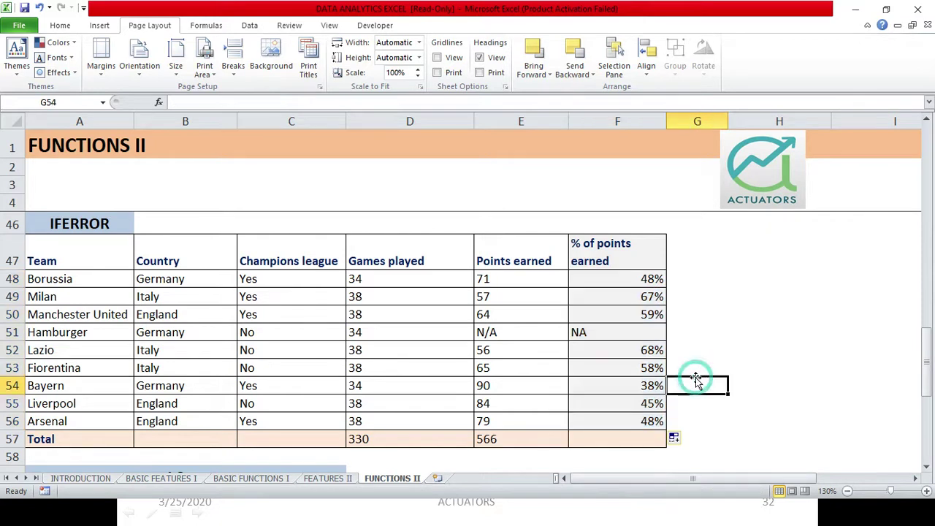
{"action": "left_click", "coordinate": [576, 332]}
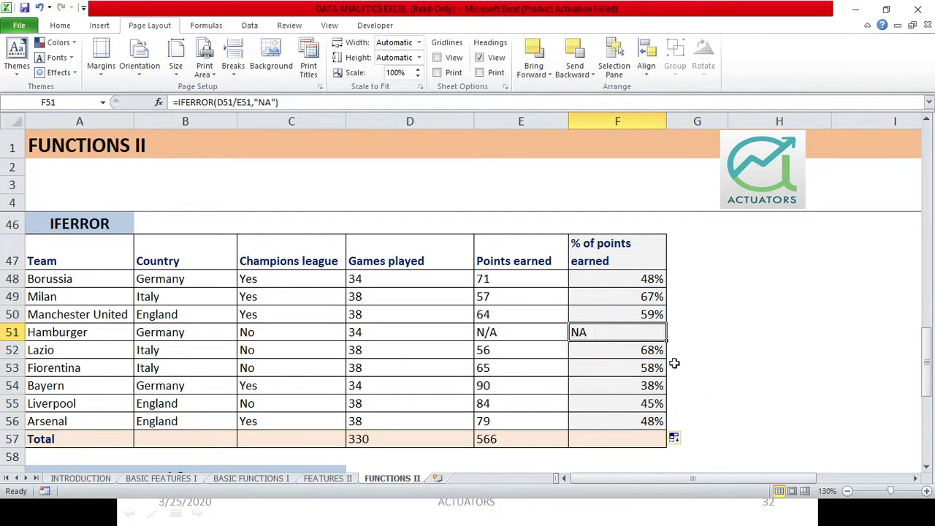
Try the text ERROR in Hamburger's points cell E51, then leave it empty so F51 shows NA.
{"action": "left_click", "coordinate": [513, 328]}
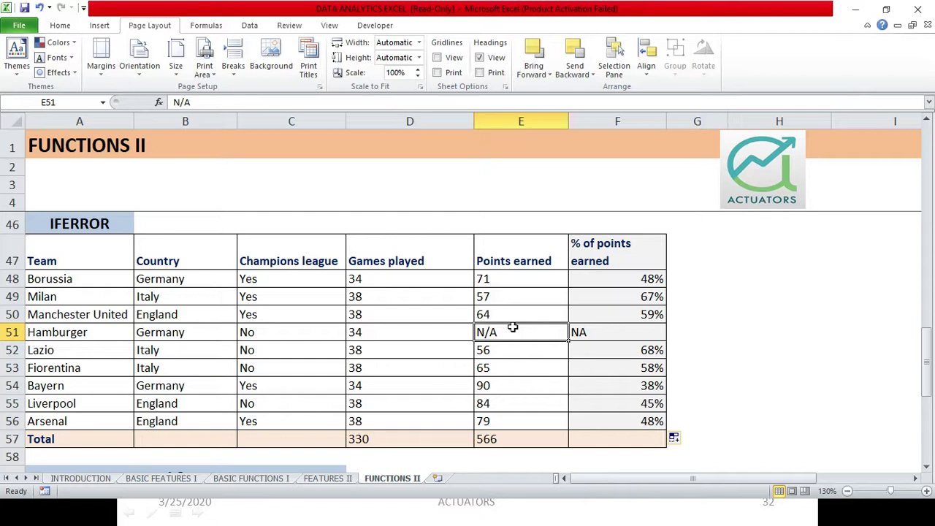
{"action": "type", "text": "EROOR"}
{"action": "key", "text": "Return"}
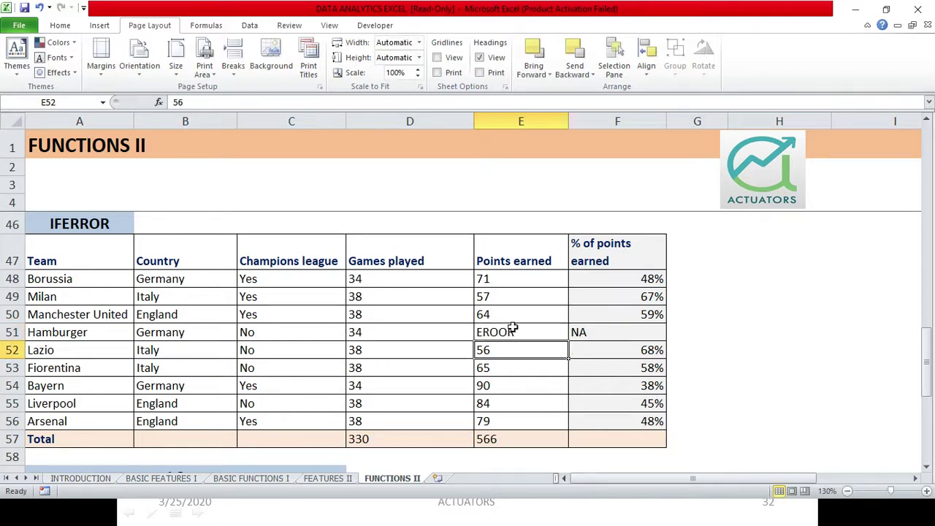
{"action": "left_click", "coordinate": [513, 330]}
{"action": "type", "text": "ERROR"}
{"action": "key", "text": "Return"}
{"action": "left_click", "coordinate": [515, 334]}
{"action": "key", "text": "BackSpace"}
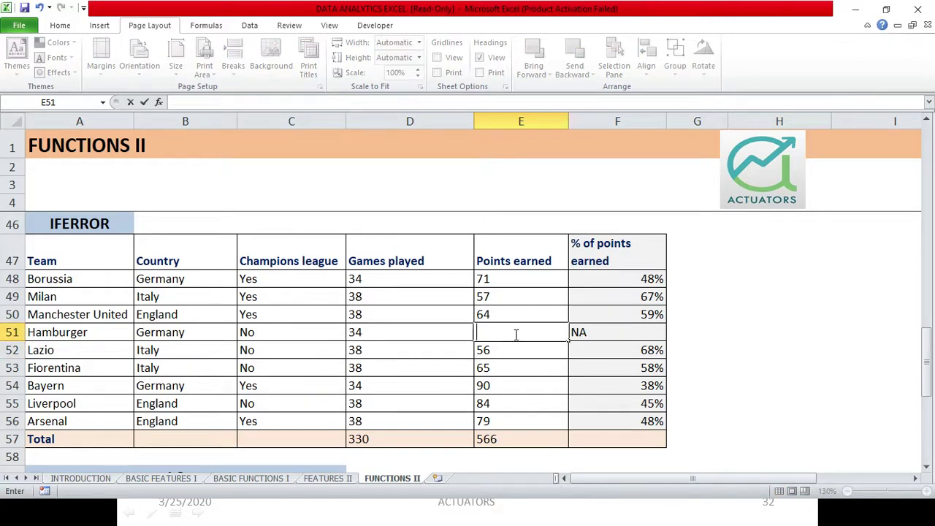
{"action": "key", "text": "Return"}
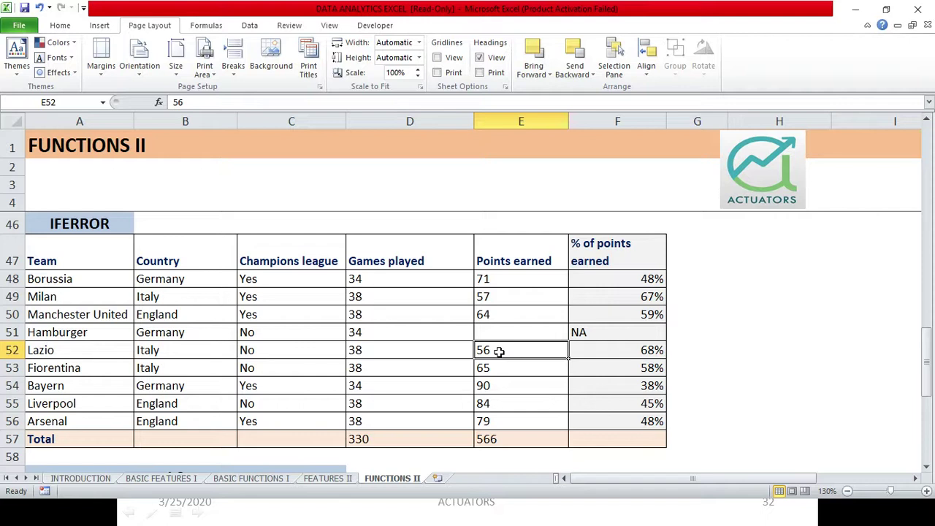
{"action": "left_click", "coordinate": [636, 338]}
Enter =D51/E51 in G51 to produce #DIV/0!, then review F48's IFERROR formula for comparison.
{"action": "key", "text": "ctrl+Down"}
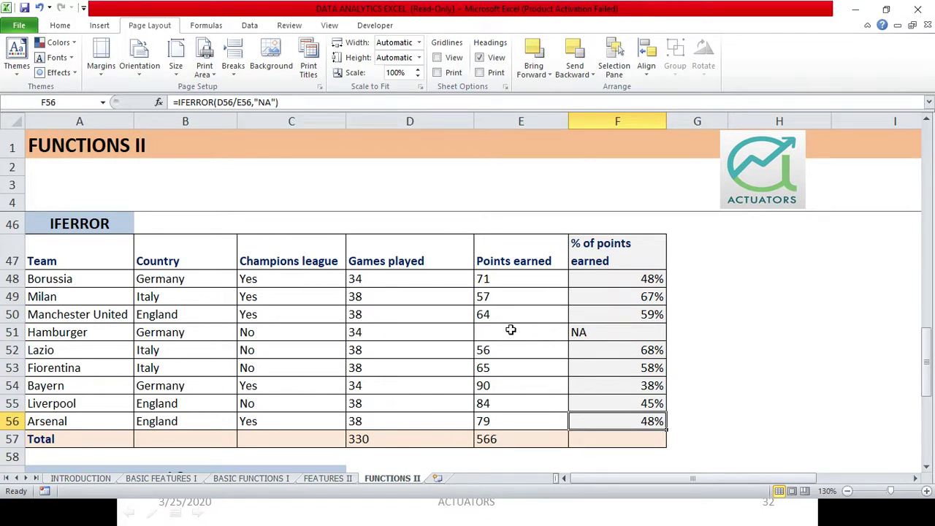
{"action": "left_click", "coordinate": [693, 339]}
{"action": "type", "text": "="}
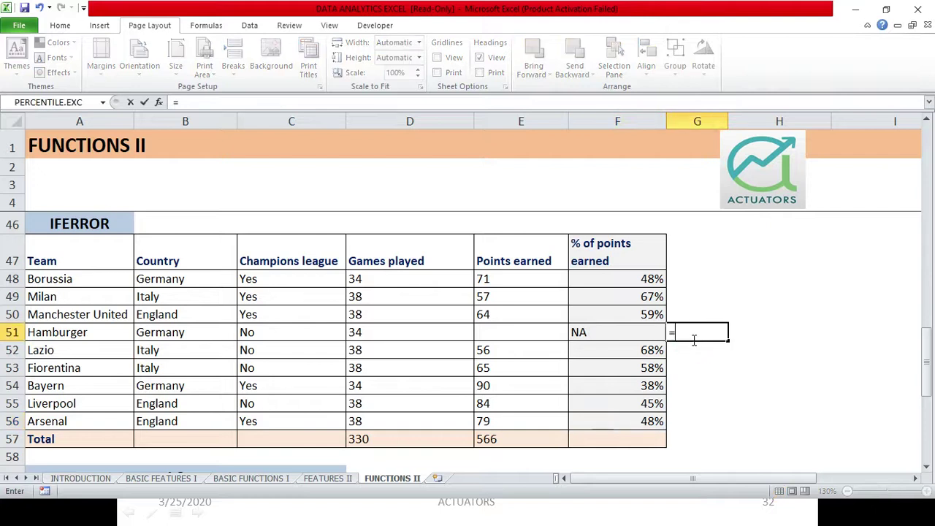
{"action": "key", "text": "Left"}
{"action": "key", "text": "Left"}
{"action": "key", "text": "Left"}
{"action": "key", "text": "Left"}
{"action": "key", "text": "Right"}
{"action": "type", "text": "/"}
{"action": "key", "text": "Left"}
{"action": "key", "text": "Left"}
{"action": "key", "text": "Return"}
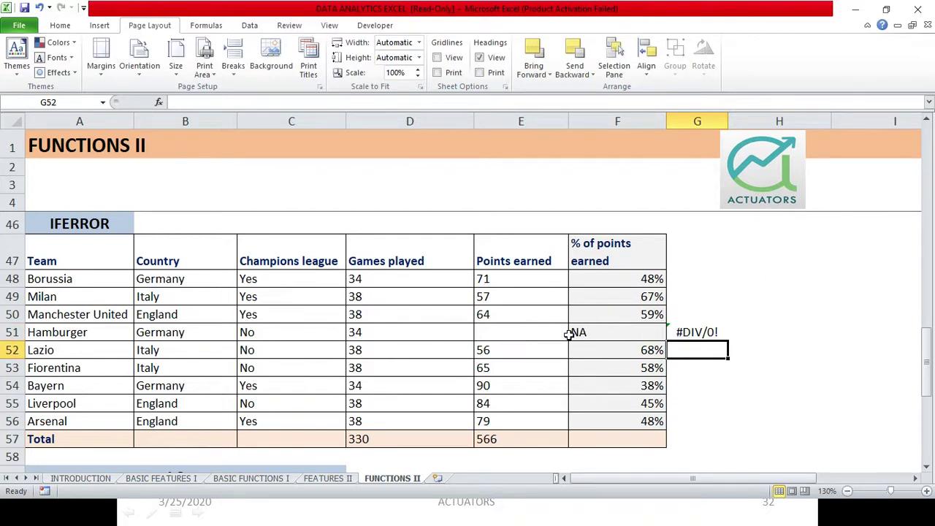
{"action": "double_click", "coordinate": [612, 276]}
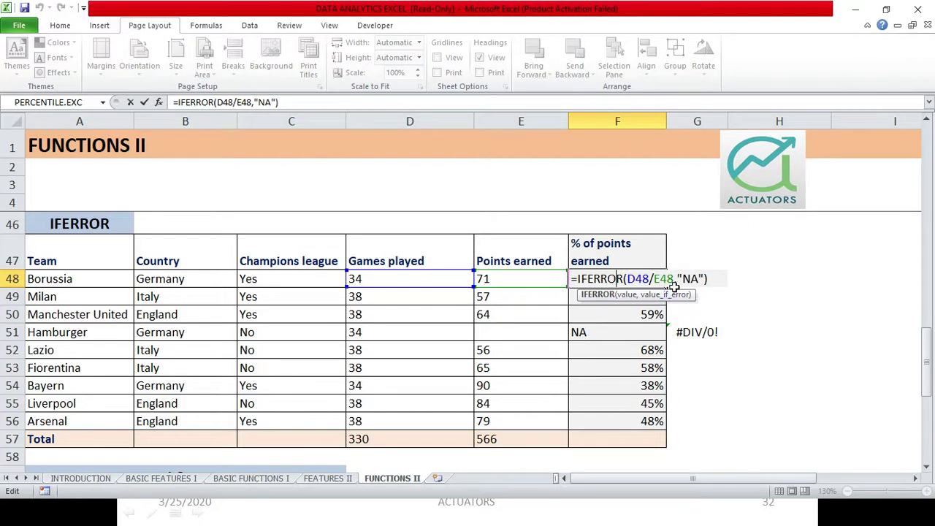
{"action": "key", "text": "Return"}
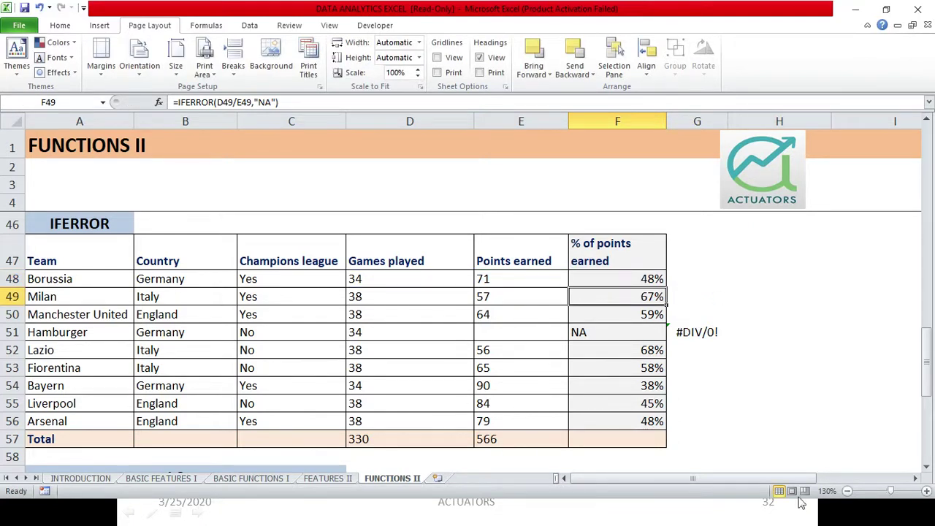